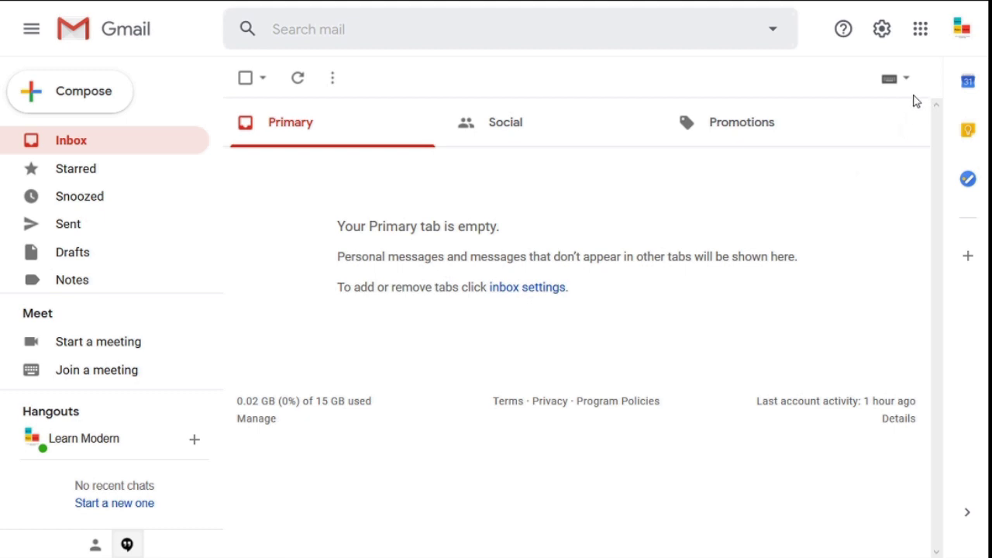
# Show Gmail's Google apps launcher and scroll it down until Meet is visible
pyautogui.click(920, 34)
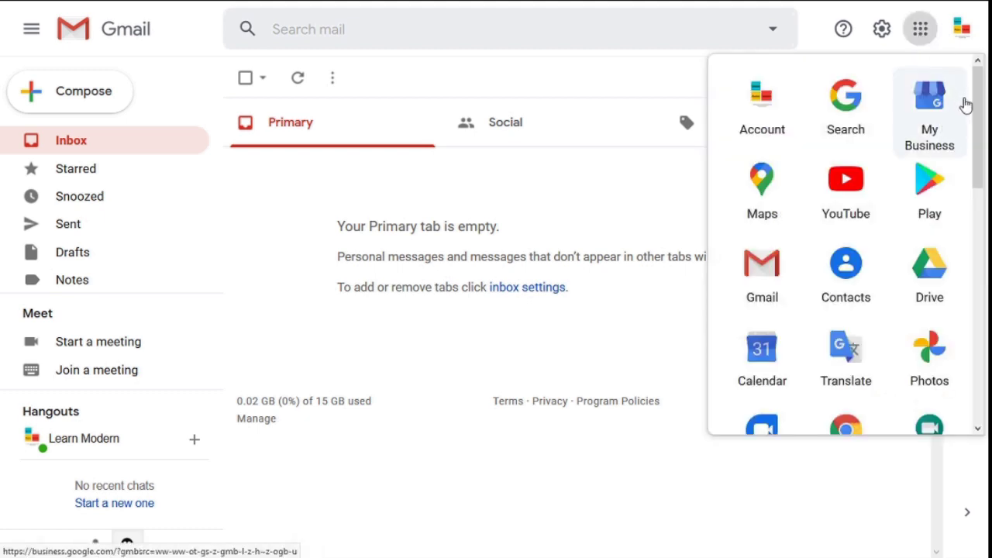
pyautogui.scroll(-2, 969, 117)
# Launch Google Meet and start an instant meeting
pyautogui.click(930, 310)
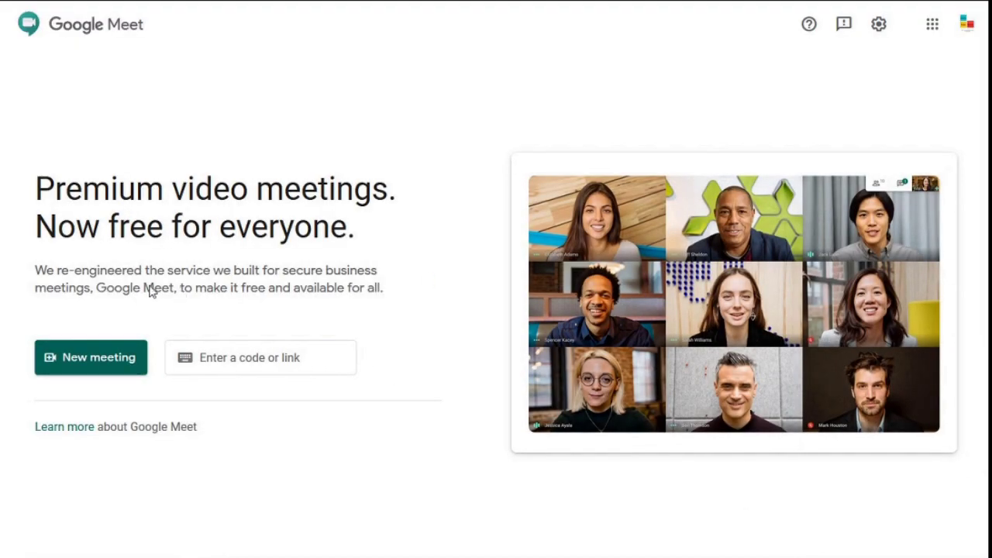
pyautogui.click(86, 365)
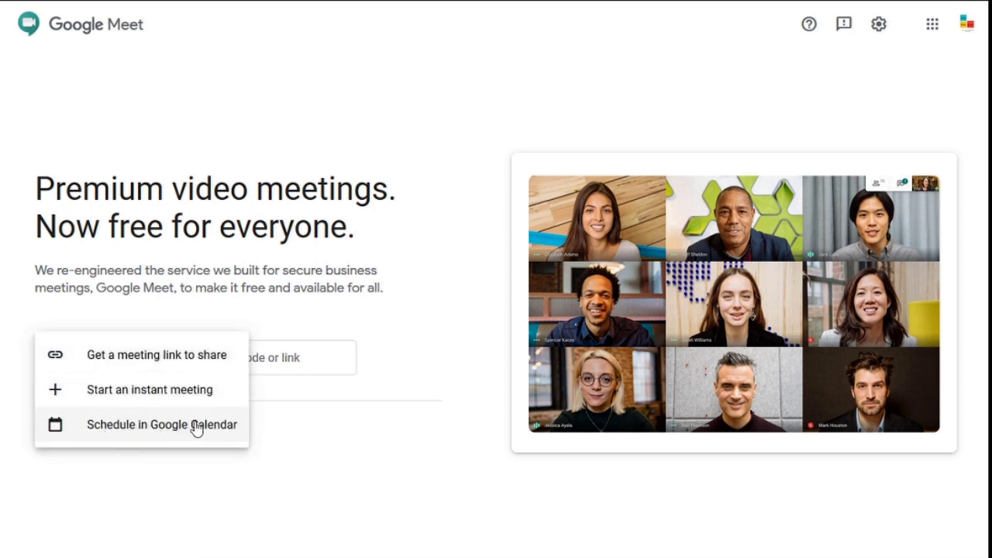
pyautogui.click(169, 394)
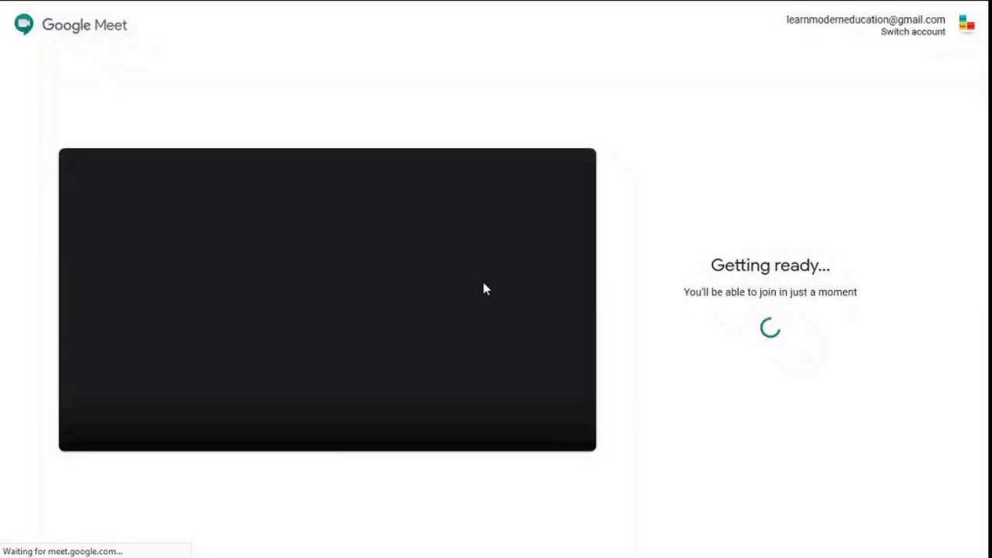
# Turn the camera and microphone off and allow the browser's microphone and camera permissions
pyautogui.click(356, 419)
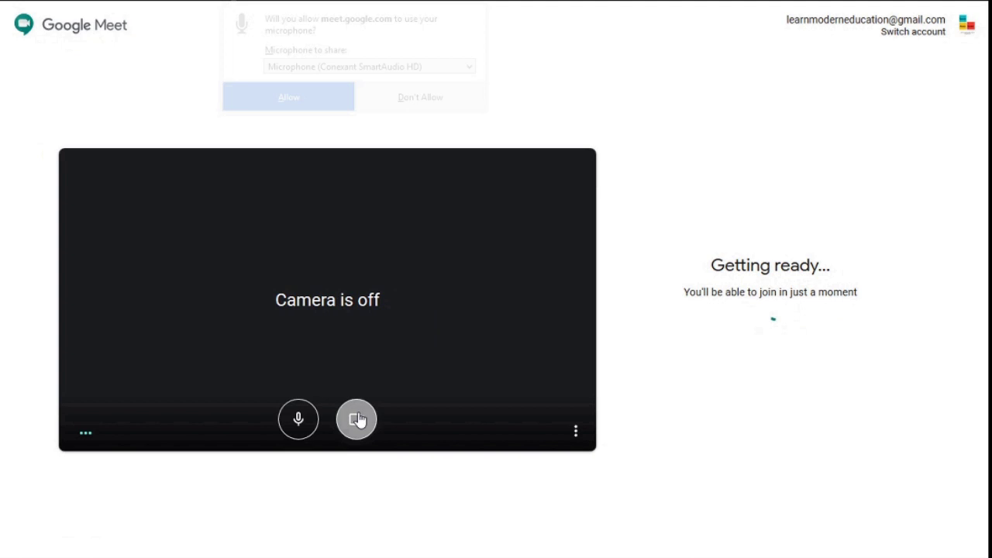
pyautogui.click(301, 420)
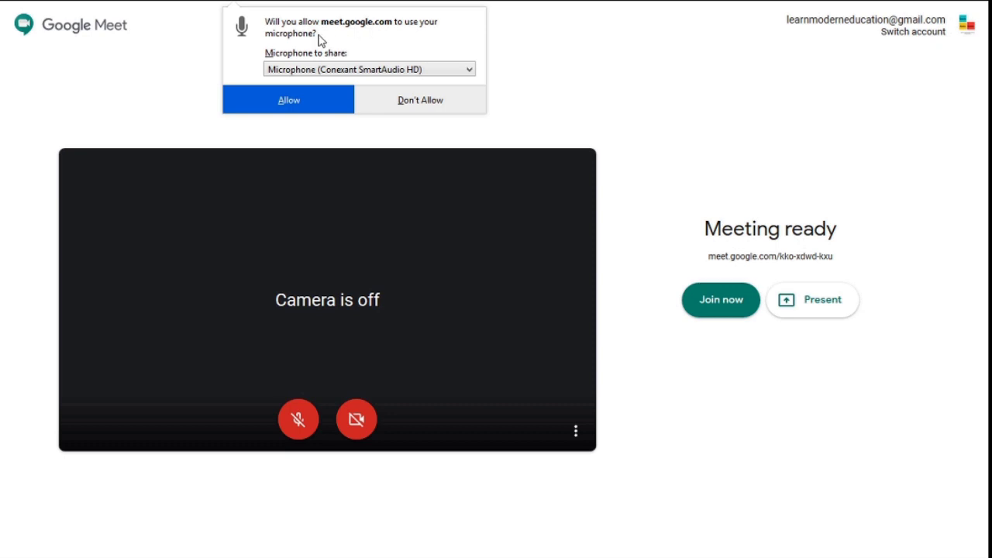
pyautogui.click(293, 96)
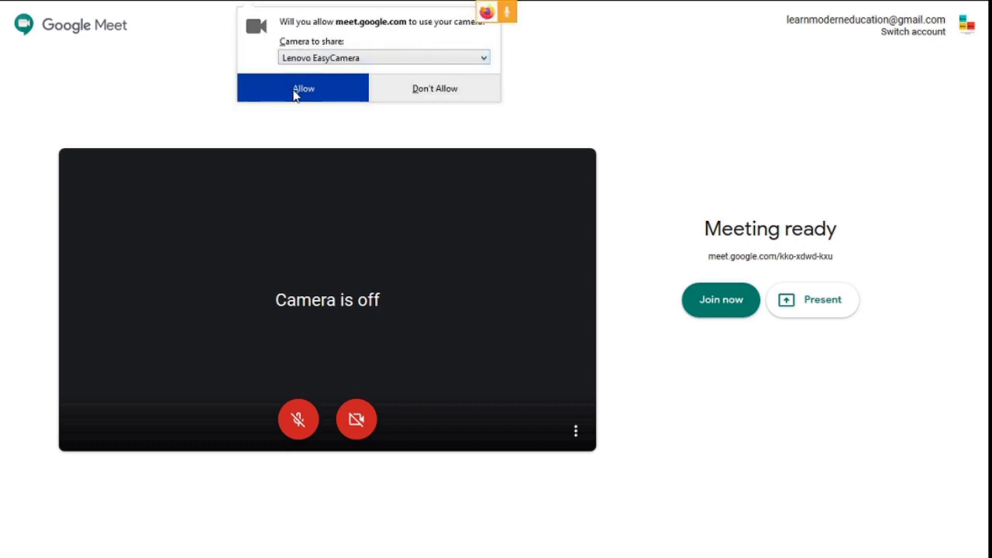
pyautogui.click(294, 93)
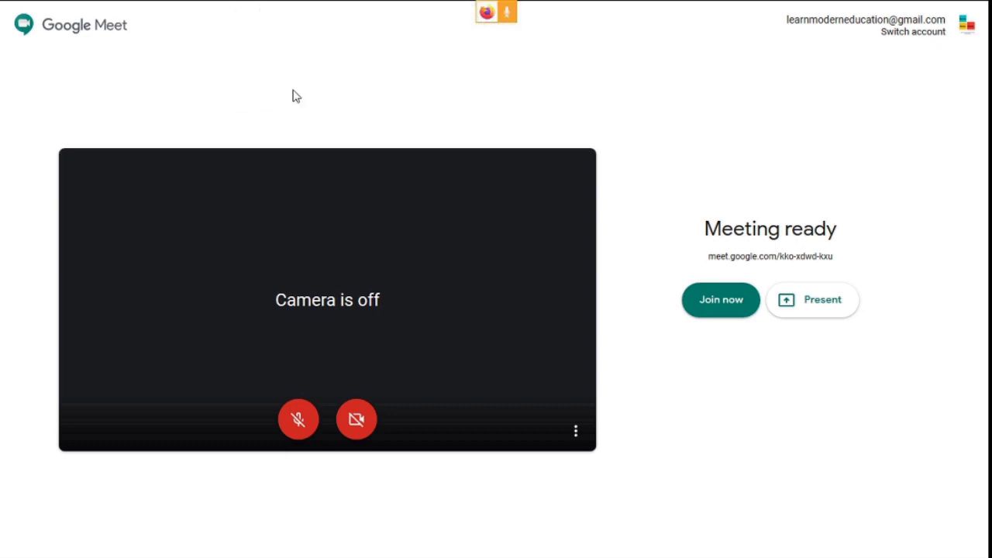
# Join the call, admit Student, and briefly check the People panel
pyautogui.click(711, 311)
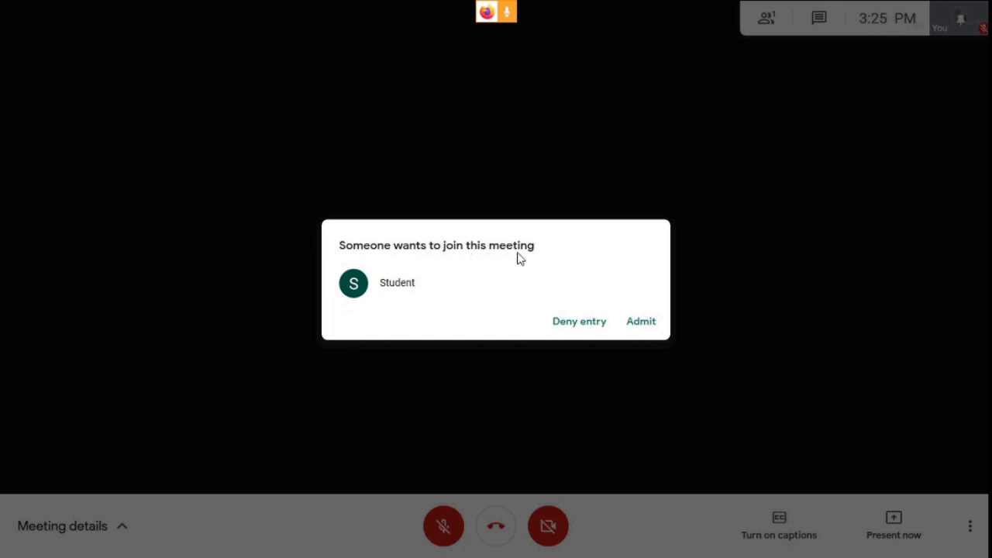
pyautogui.click(643, 323)
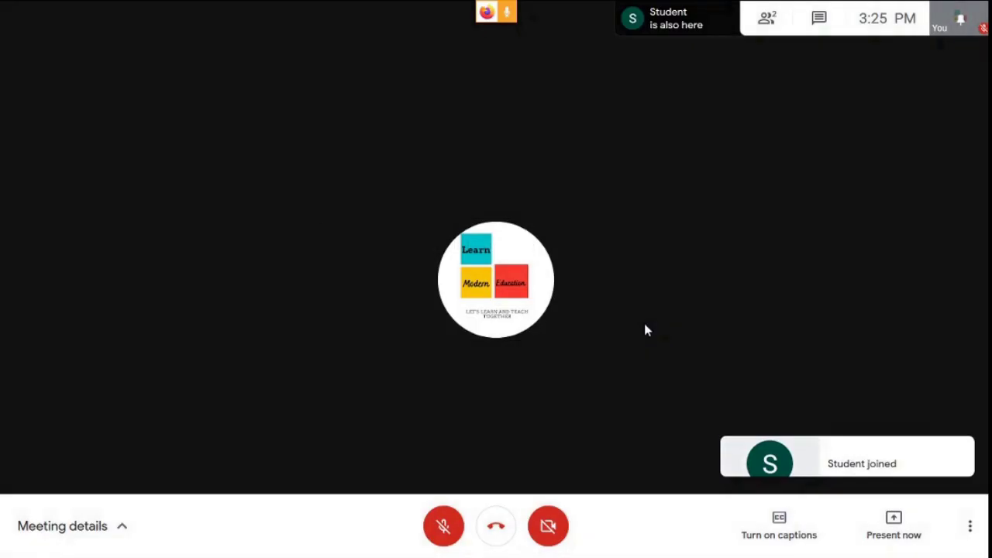
pyautogui.click(764, 29)
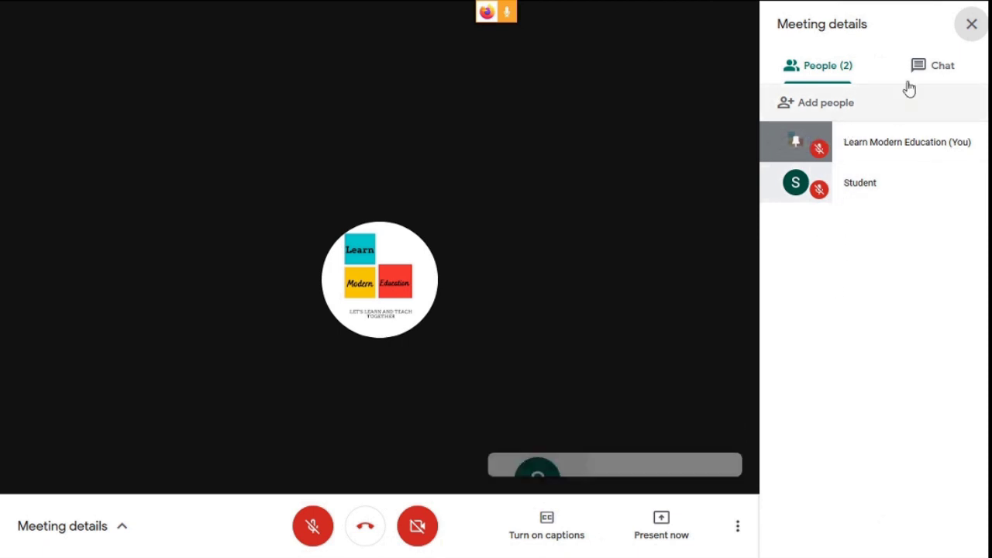
pyautogui.click(971, 26)
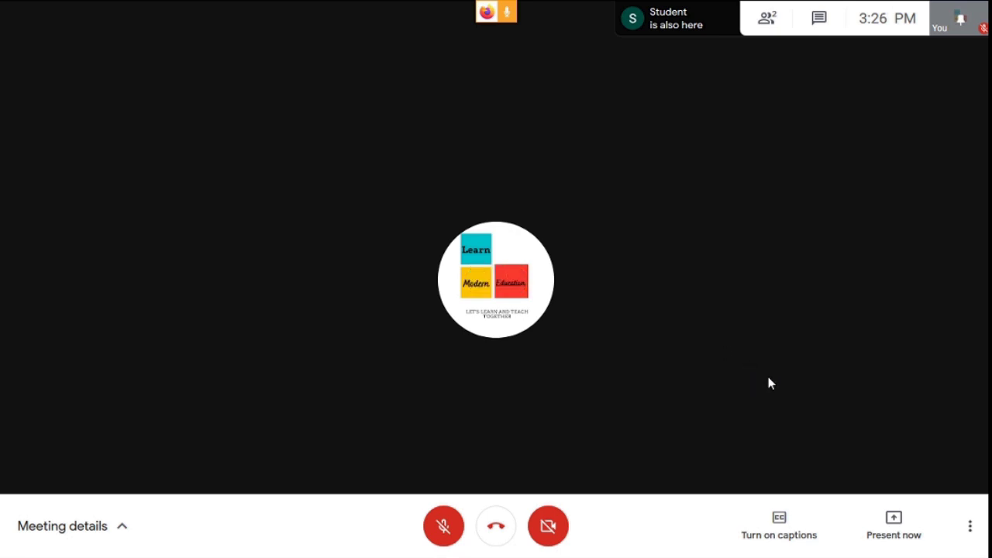
pyautogui.hotkey('alt', 'Tab')
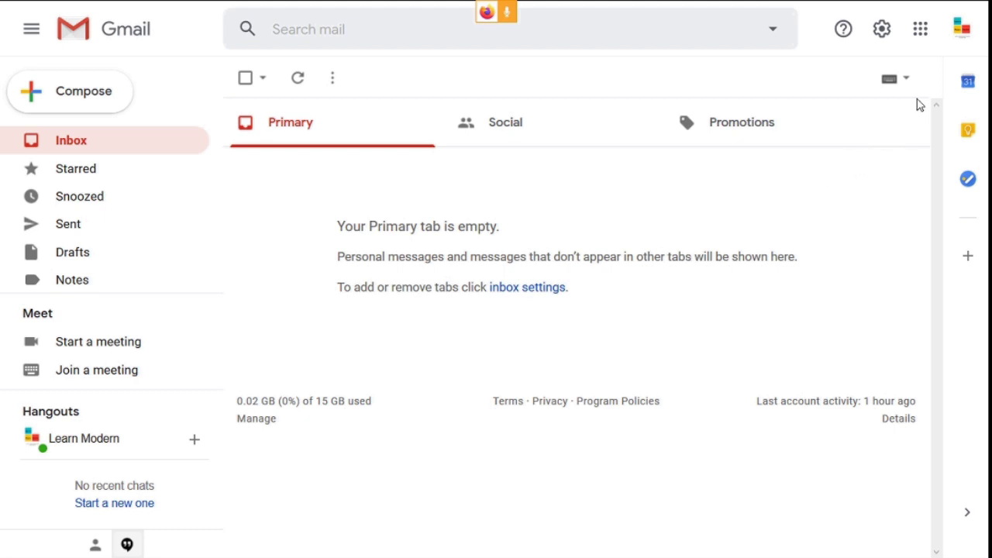
pyautogui.click(920, 31)
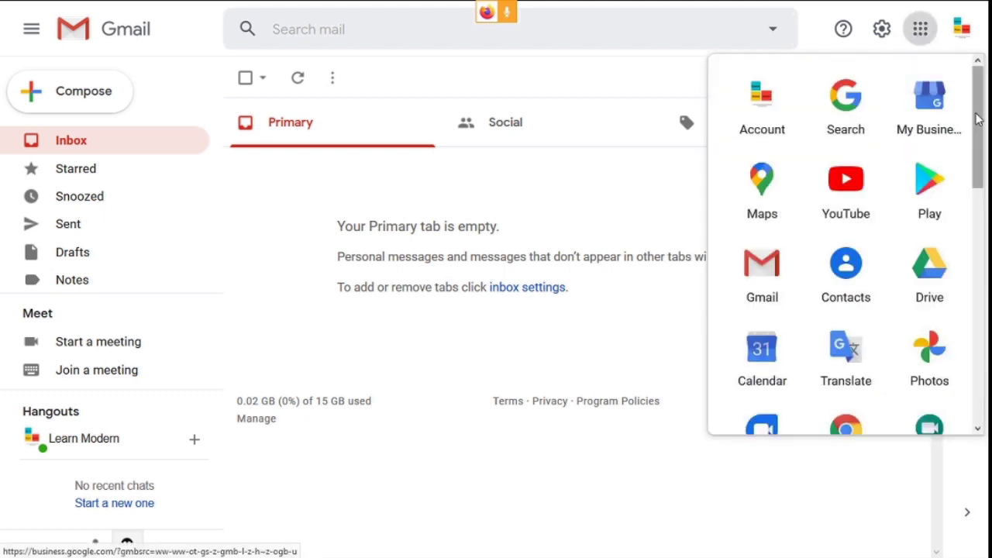
pyautogui.moveTo(979, 118); pyautogui.dragTo(981, 279)
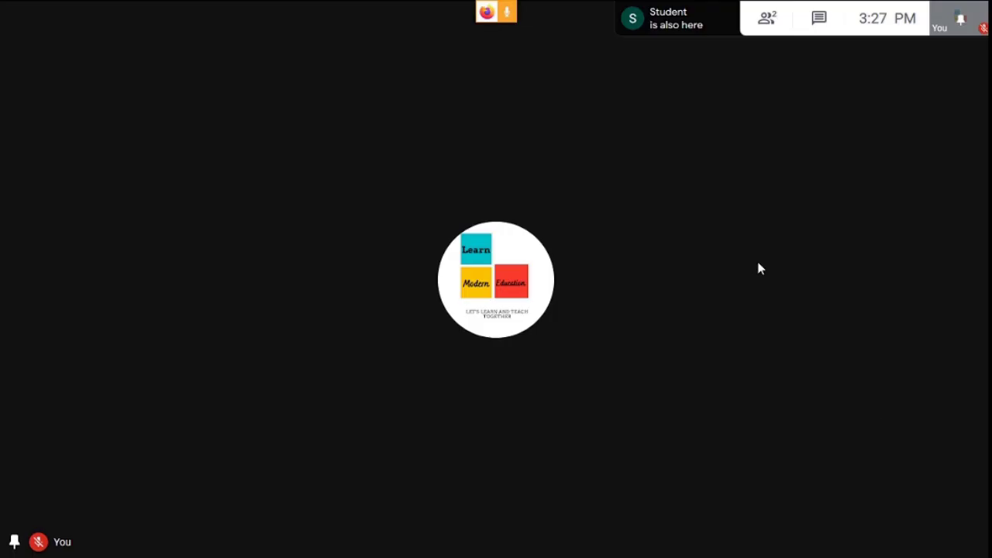
# Present the entire screen to the call, then switch to the Jamboard tab
pyautogui.click(898, 532)
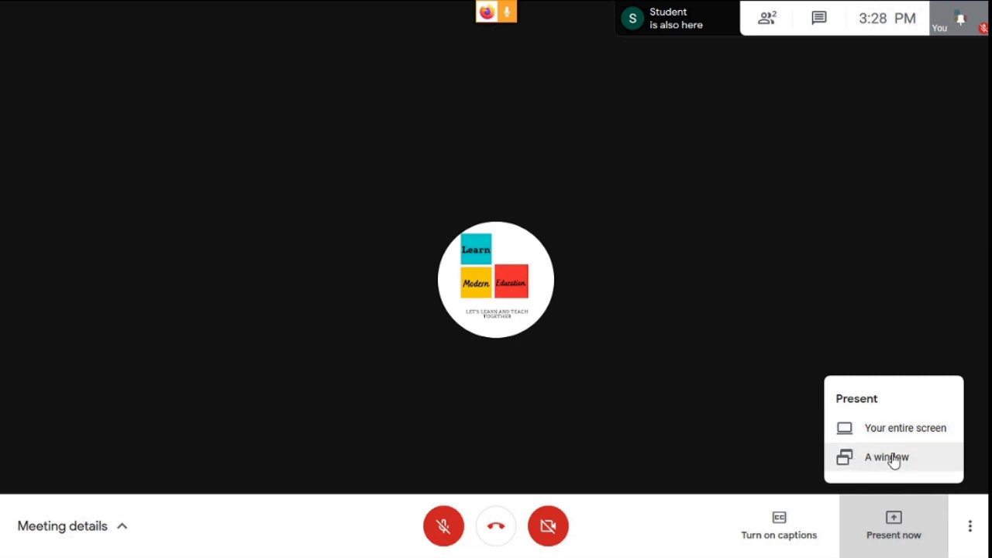
pyautogui.click(880, 431)
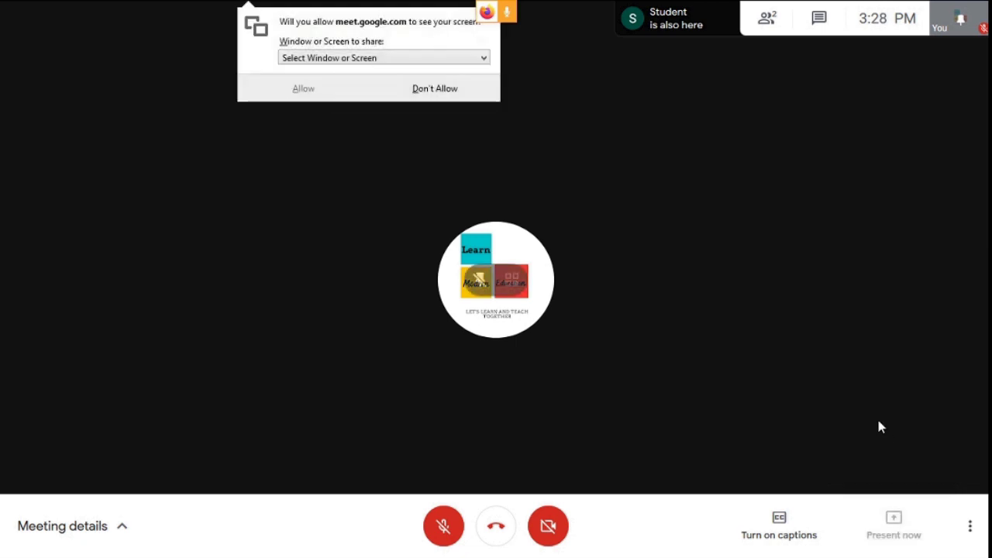
pyautogui.click(475, 62)
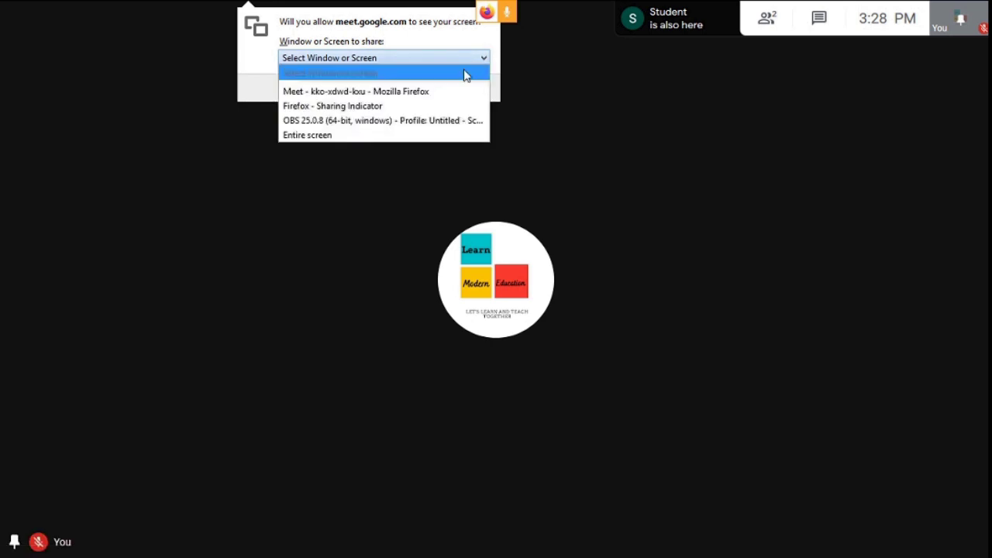
pyautogui.click(433, 135)
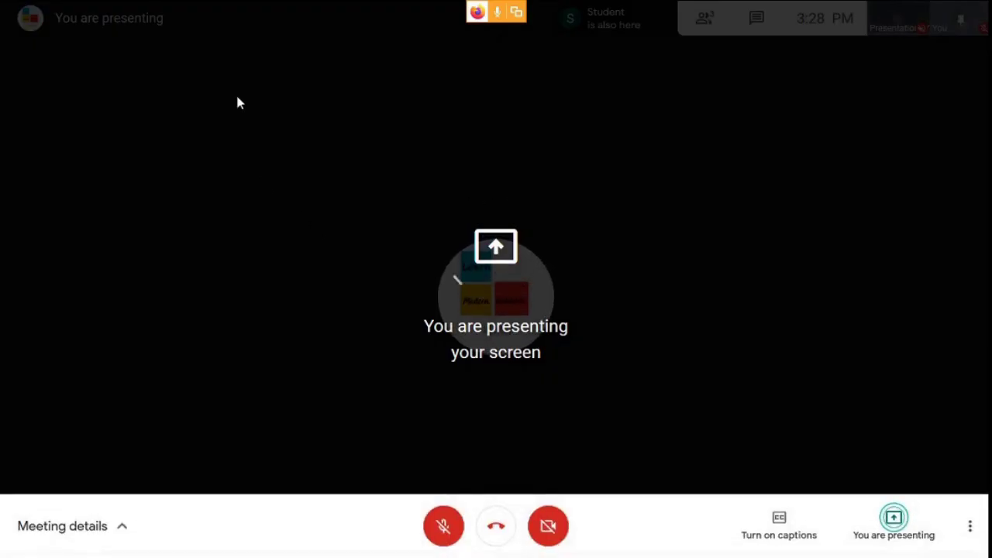
pyautogui.click(257, 9)
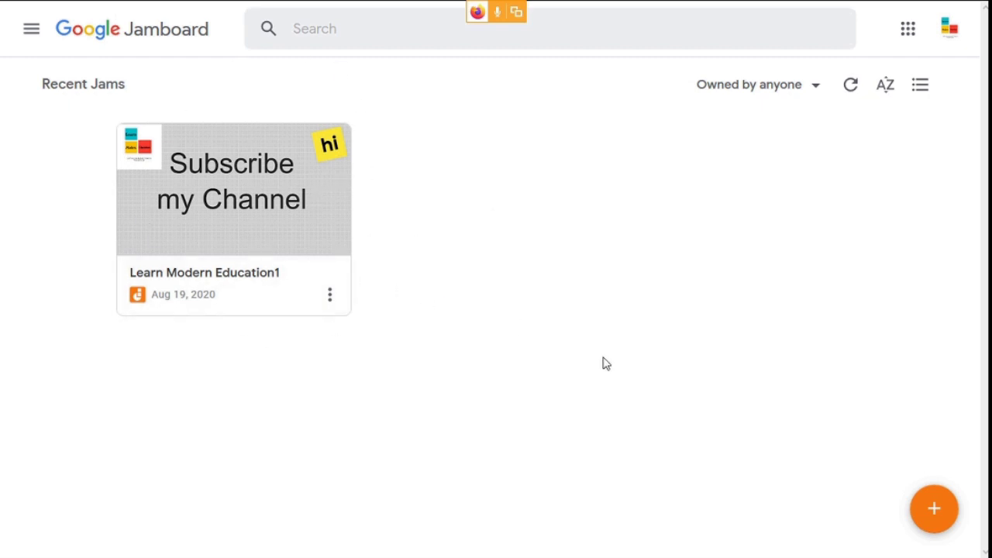
# Create a new Untitled Jam, try a circle on its frame, and pick the Text box tool
pyautogui.click(930, 510)
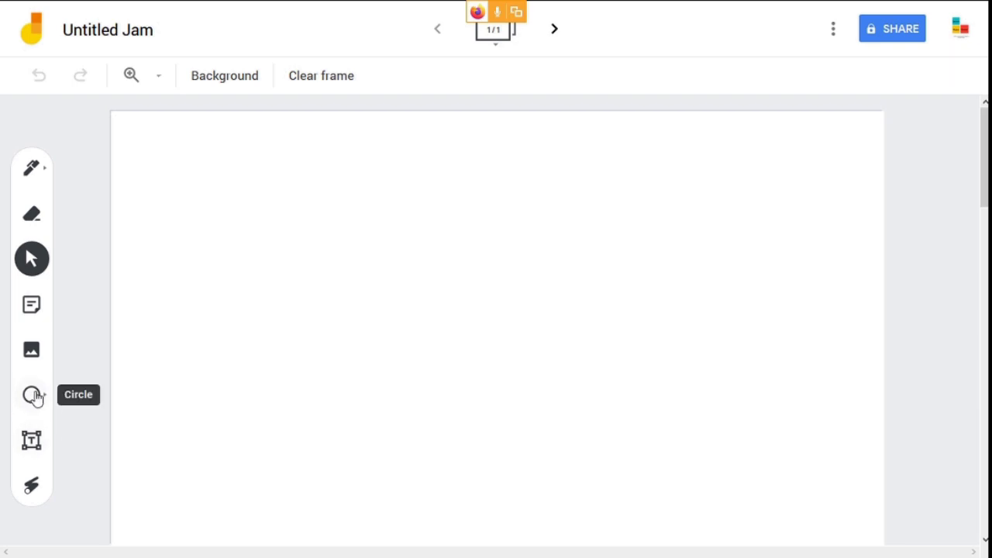
pyautogui.click(47, 399)
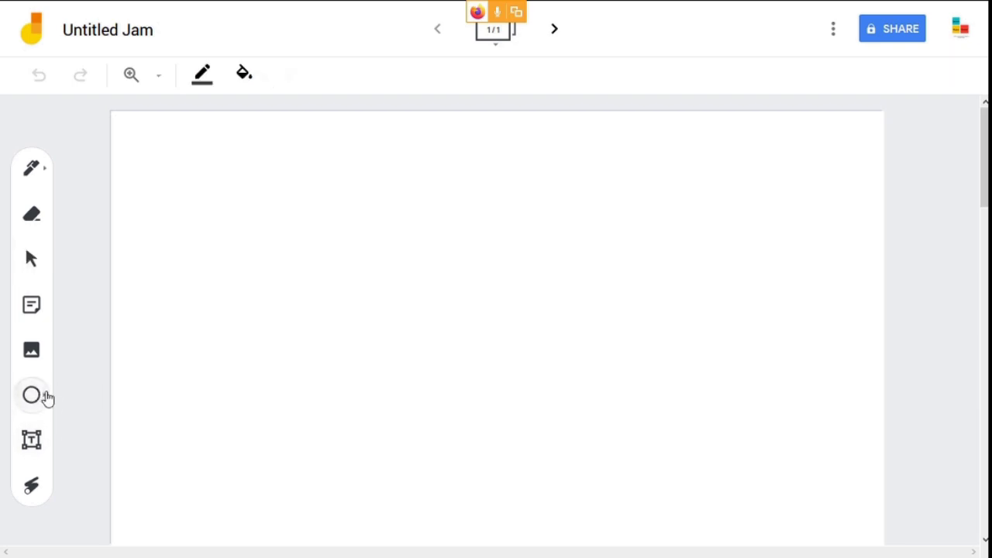
pyautogui.click(341, 321)
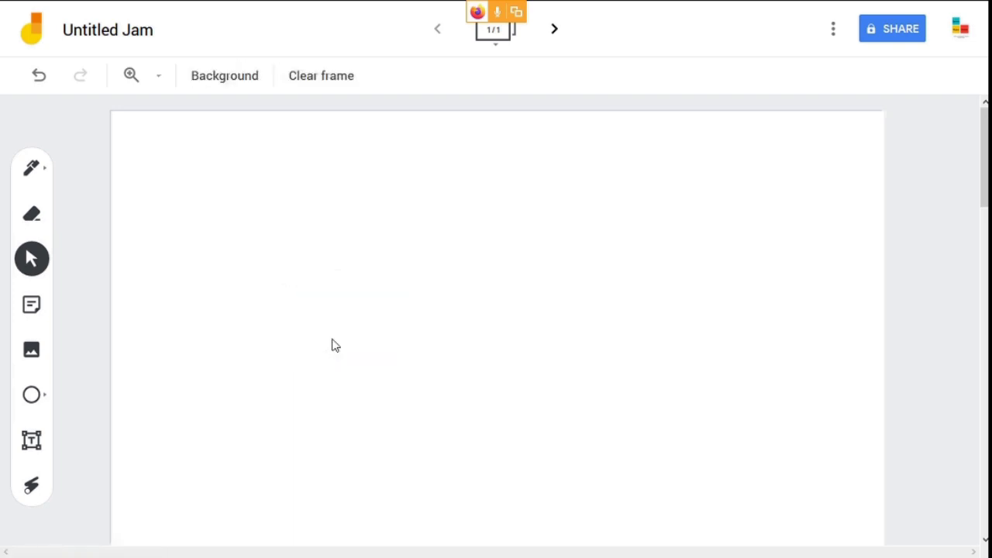
pyautogui.click(37, 444)
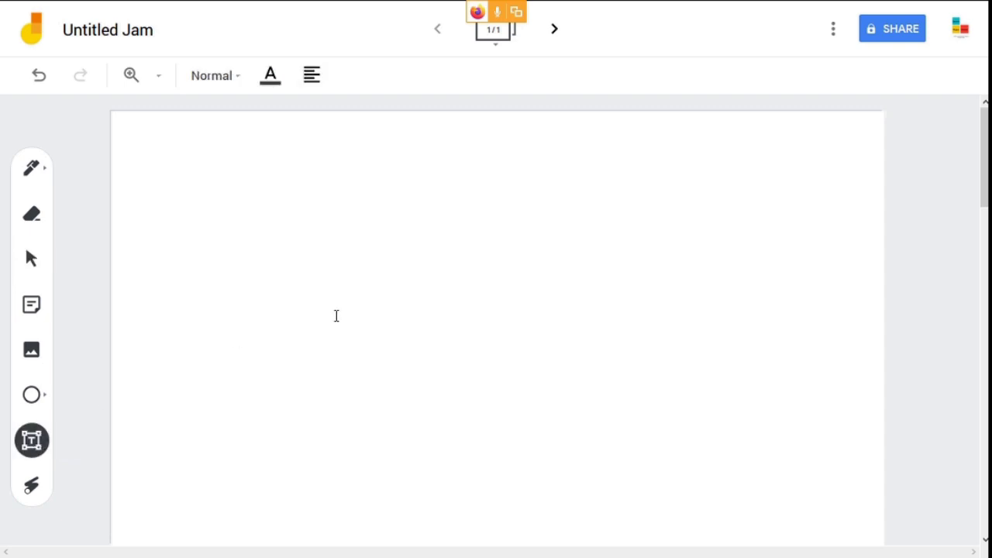
# Paste 'How to use Jamboard with google meet' into a text box, enlarged to two lines near the upper left
pyautogui.click(376, 290)
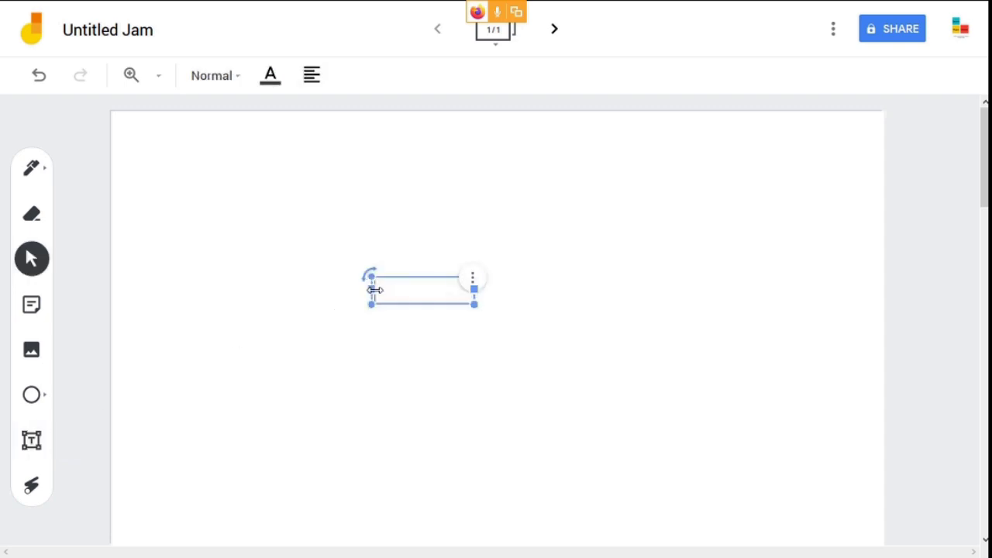
pyautogui.write('How to use Jamboard with google meet')
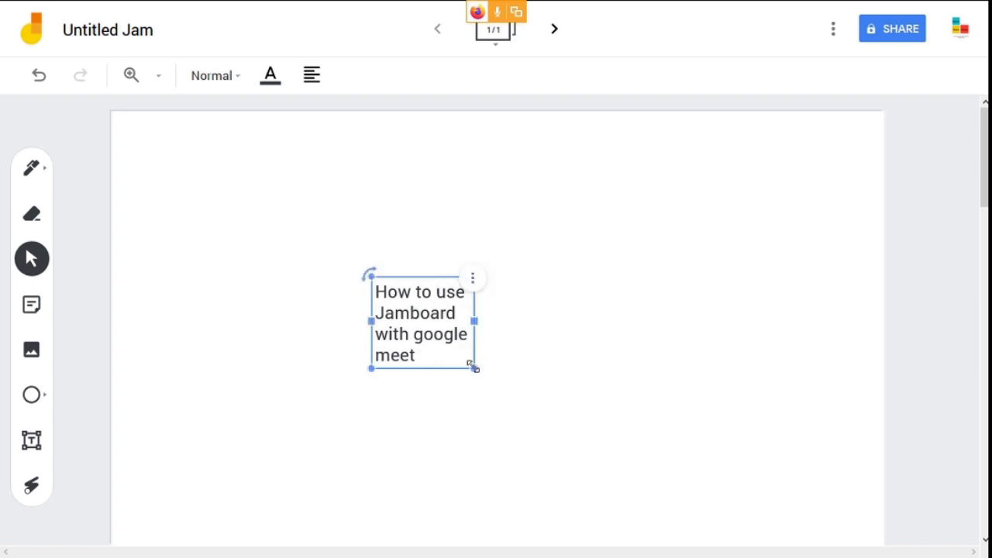
pyautogui.moveTo(475, 369); pyautogui.dragTo(613, 392)
pyautogui.moveTo(538, 377); pyautogui.dragTo(465, 278)
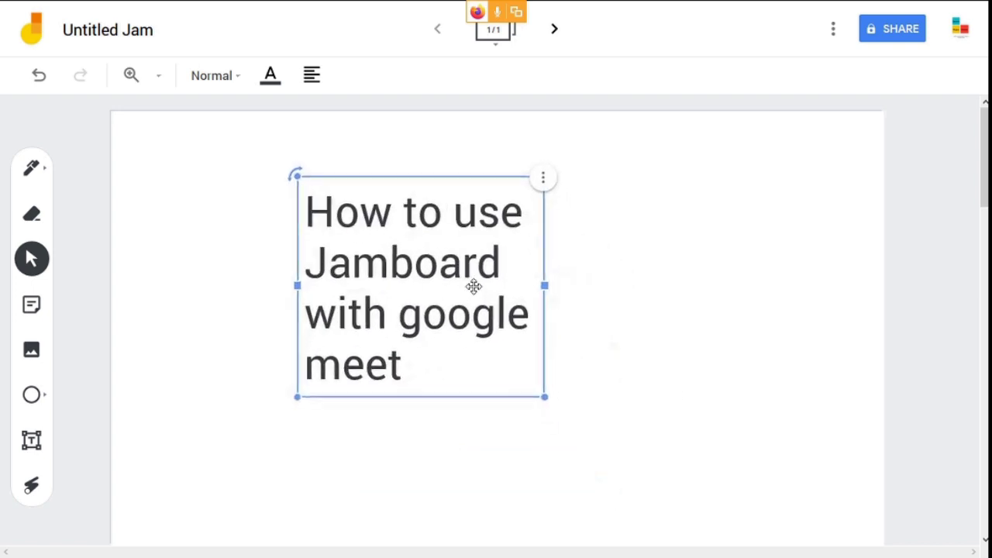
pyautogui.moveTo(293, 286); pyautogui.dragTo(152, 301)
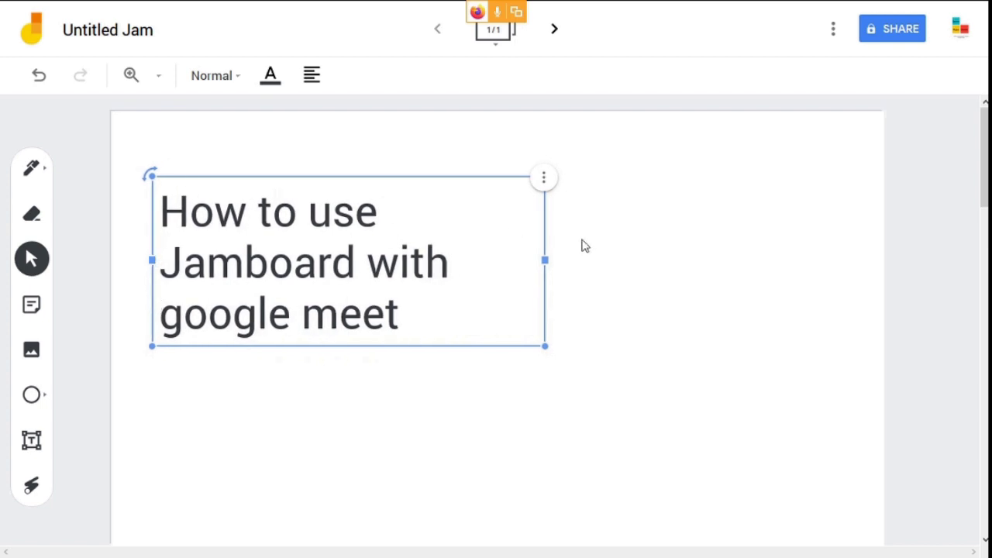
pyautogui.moveTo(562, 257); pyautogui.dragTo(773, 257)
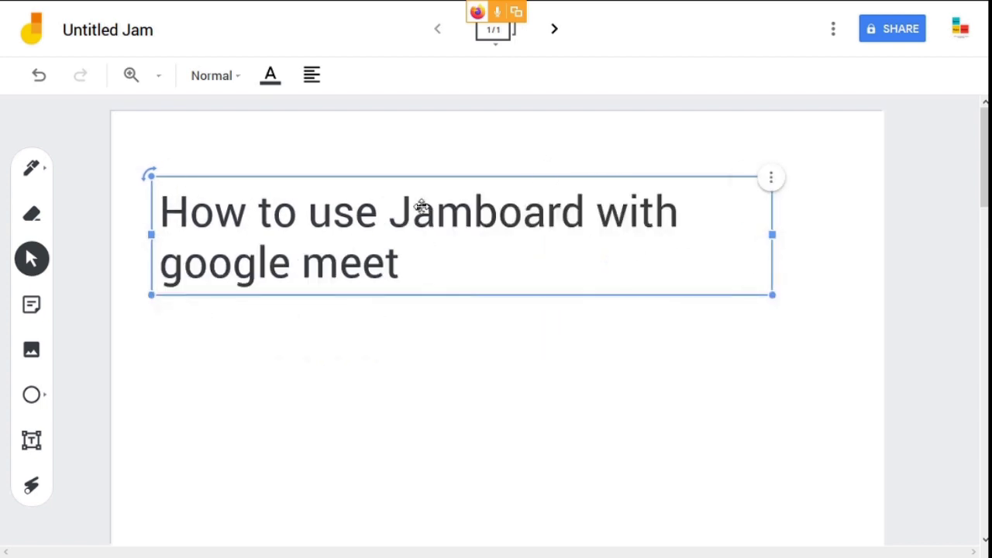
pyautogui.moveTo(423, 206); pyautogui.dragTo(494, 233)
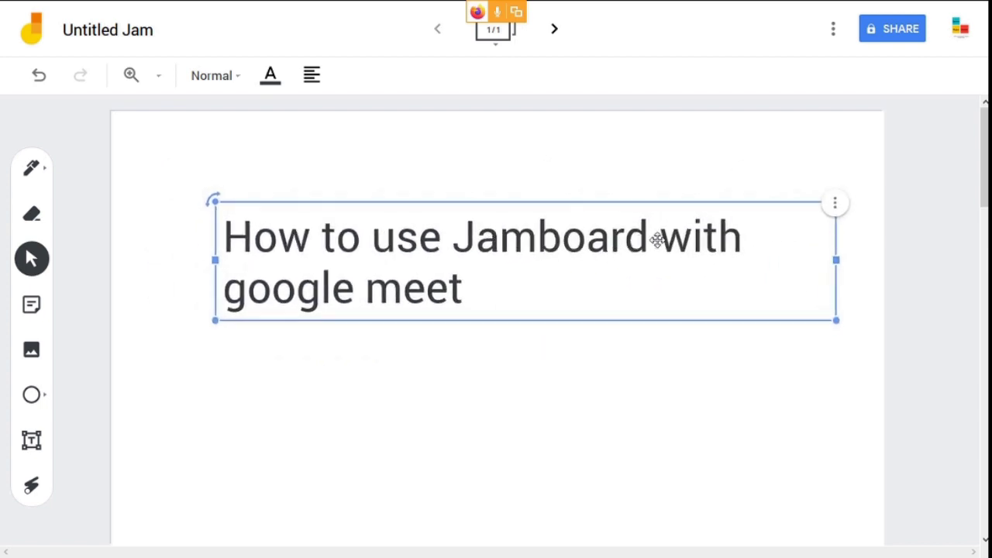
pyautogui.moveTo(665, 238); pyautogui.dragTo(583, 258)
pyautogui.click(749, 226)
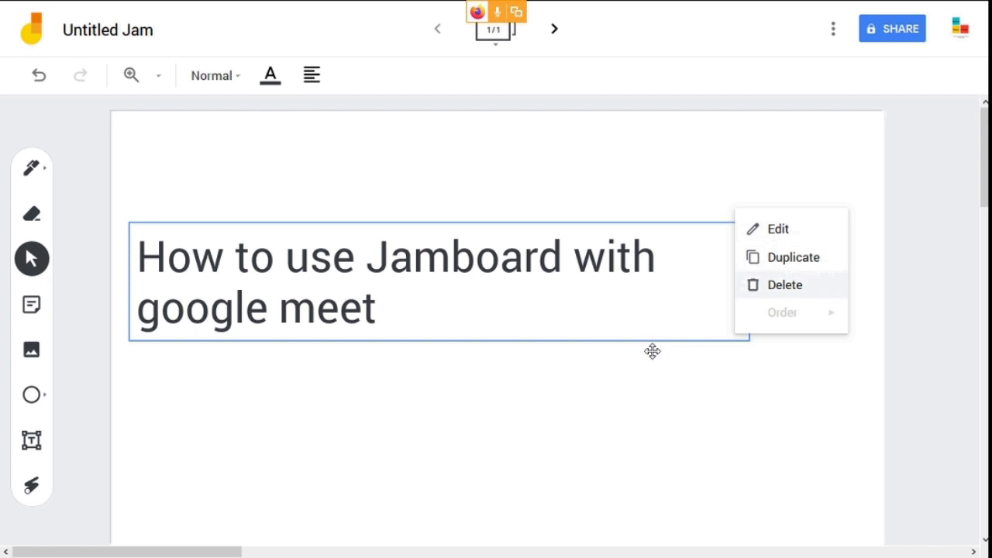
pyautogui.click(558, 414)
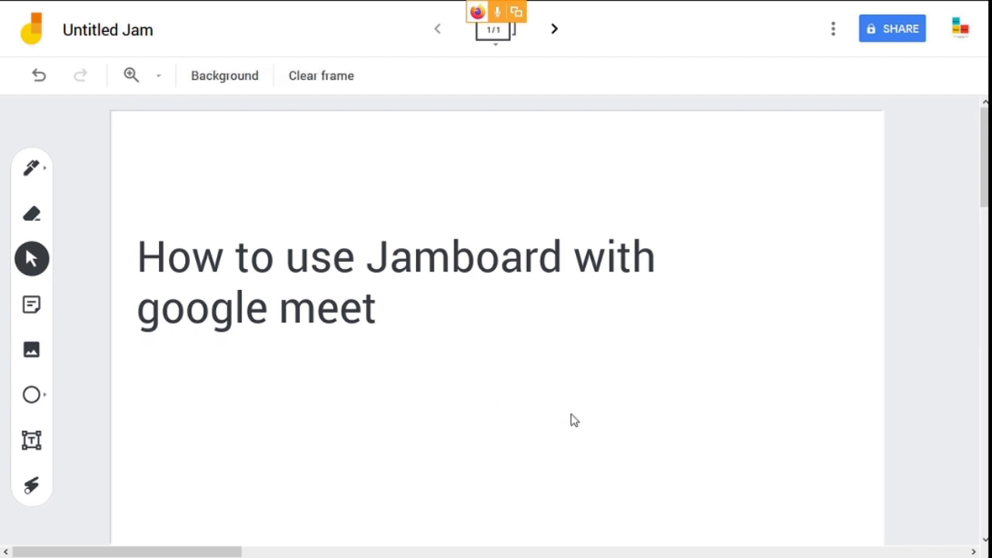
pyautogui.click(834, 28)
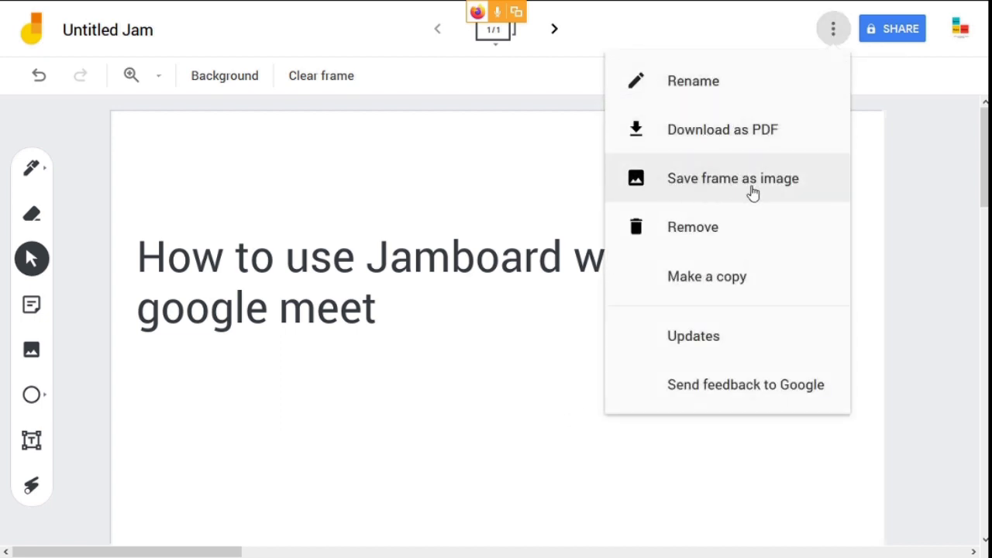
pyautogui.click(536, 345)
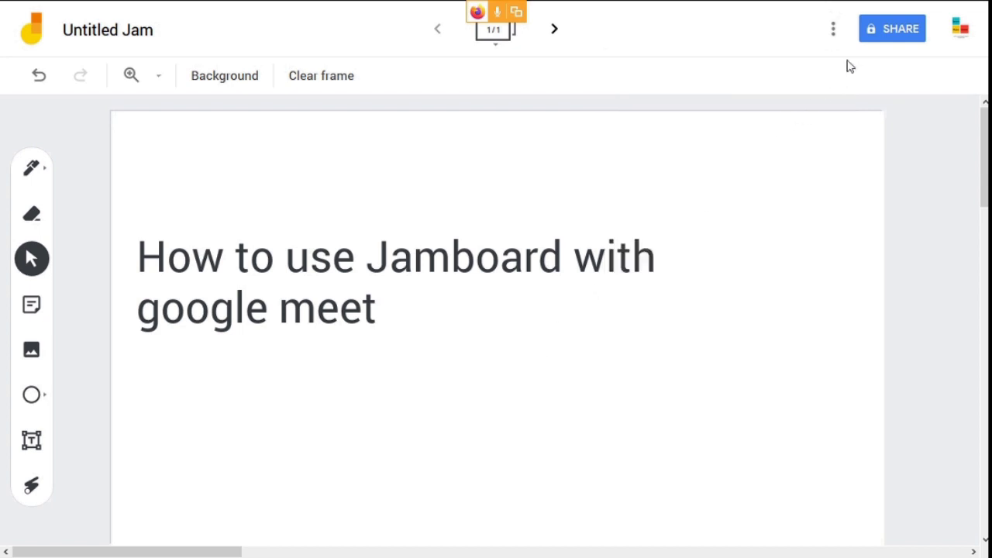
# Open the jam's sharing settings and enter the student's name under Add people and groups
pyautogui.click(892, 35)
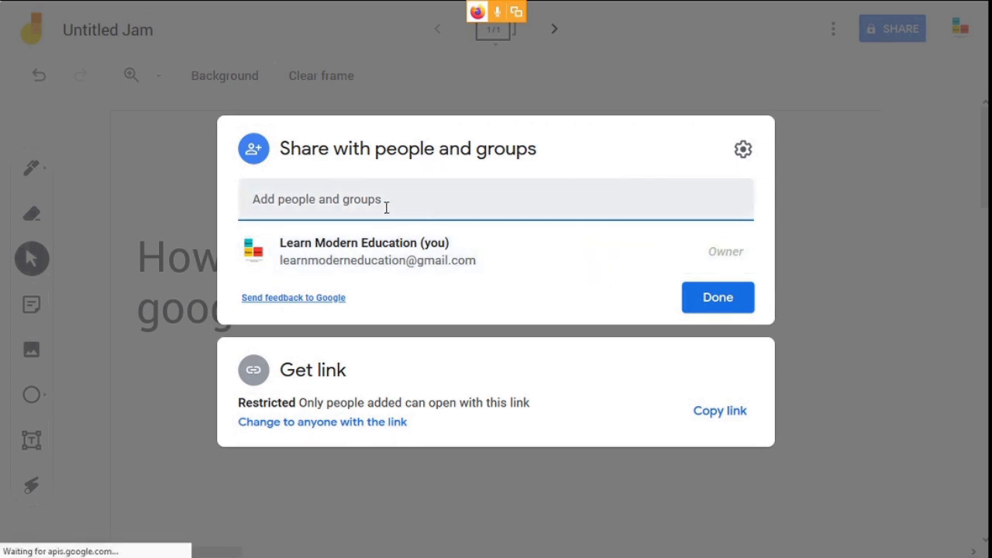
pyautogui.click(387, 208)
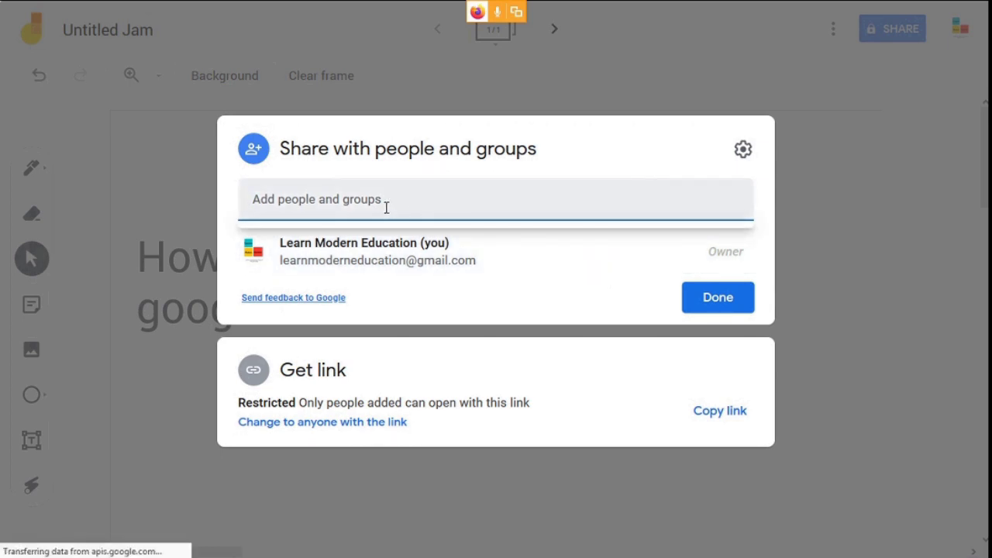
pyautogui.write('student')
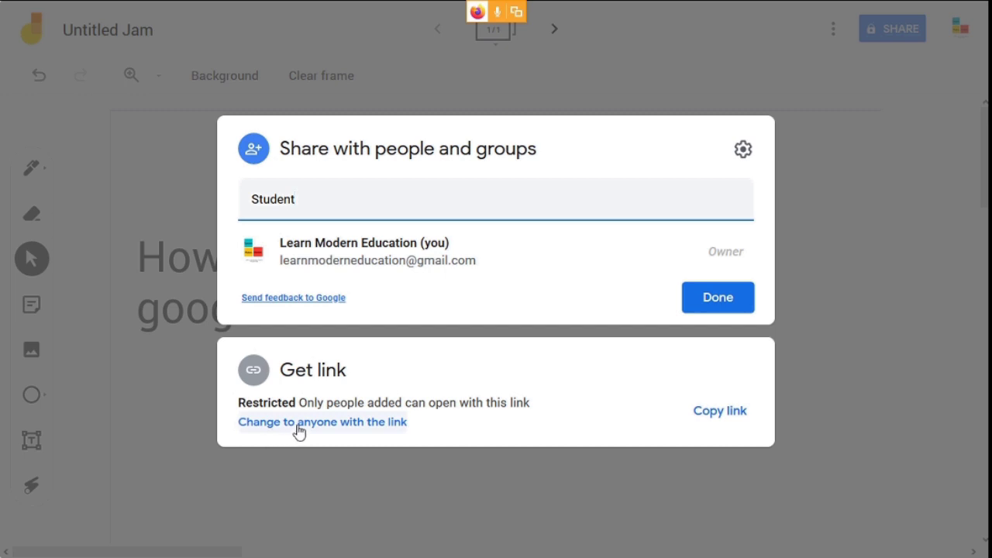
# Set link access to anyone with the link as Viewer, copy the link, and close sharing
pyautogui.click(298, 426)
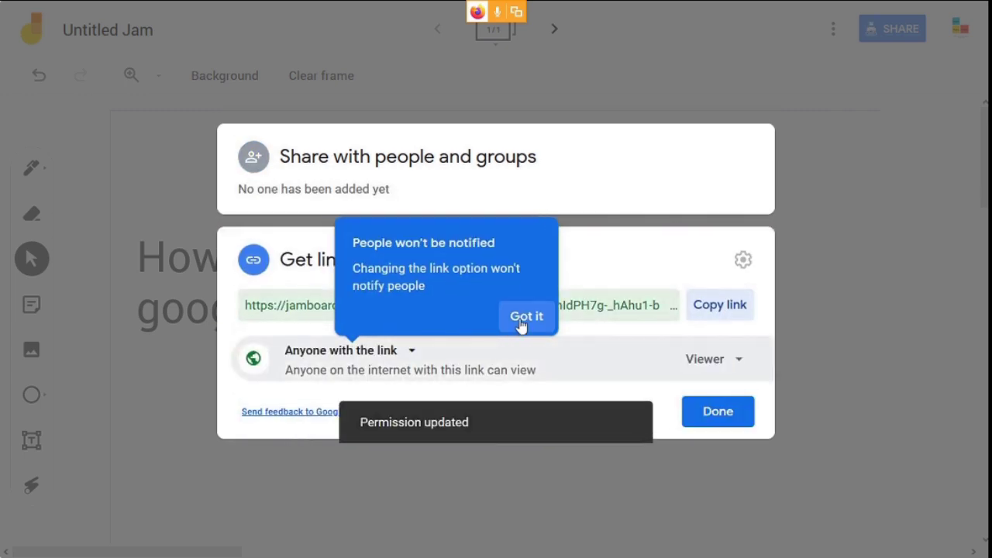
pyautogui.click(522, 323)
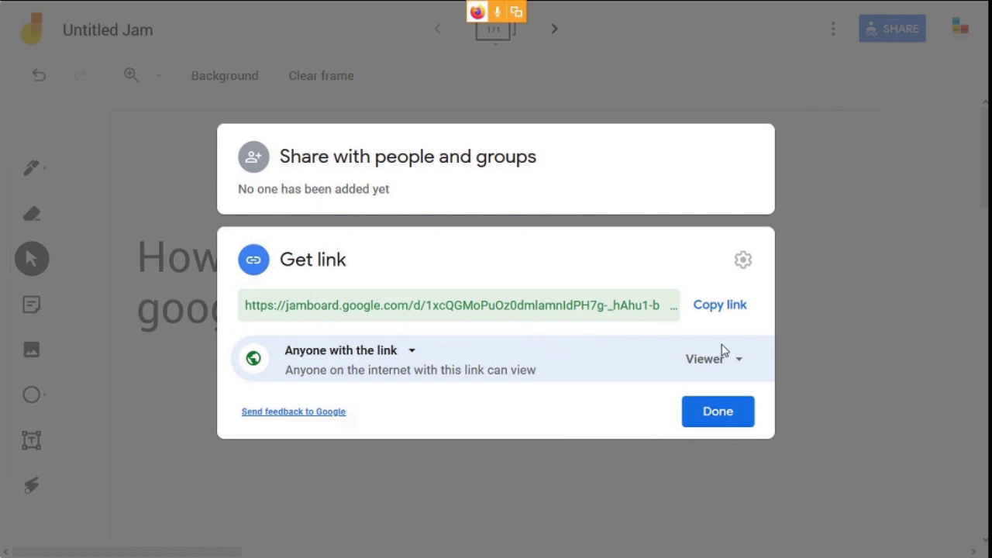
pyautogui.click(740, 369)
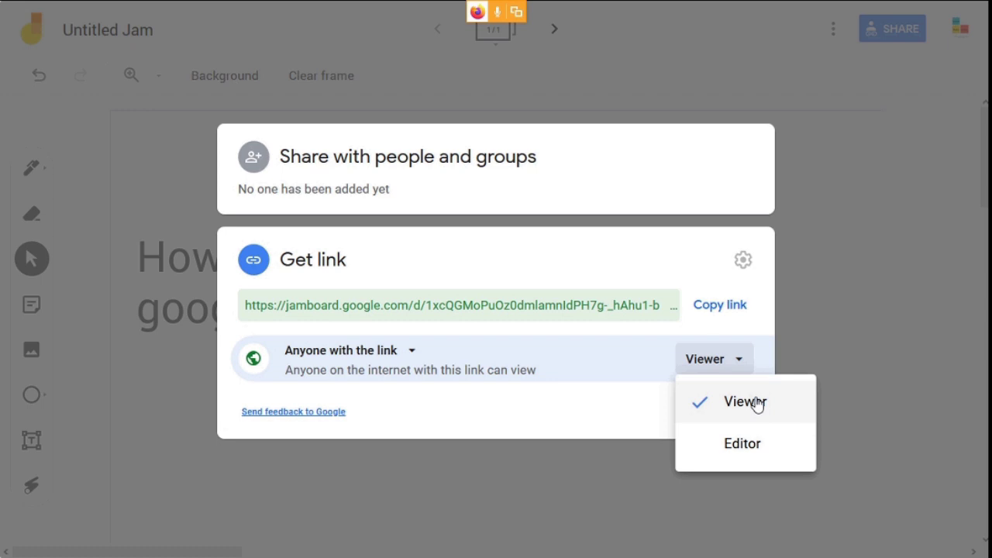
pyautogui.click(702, 404)
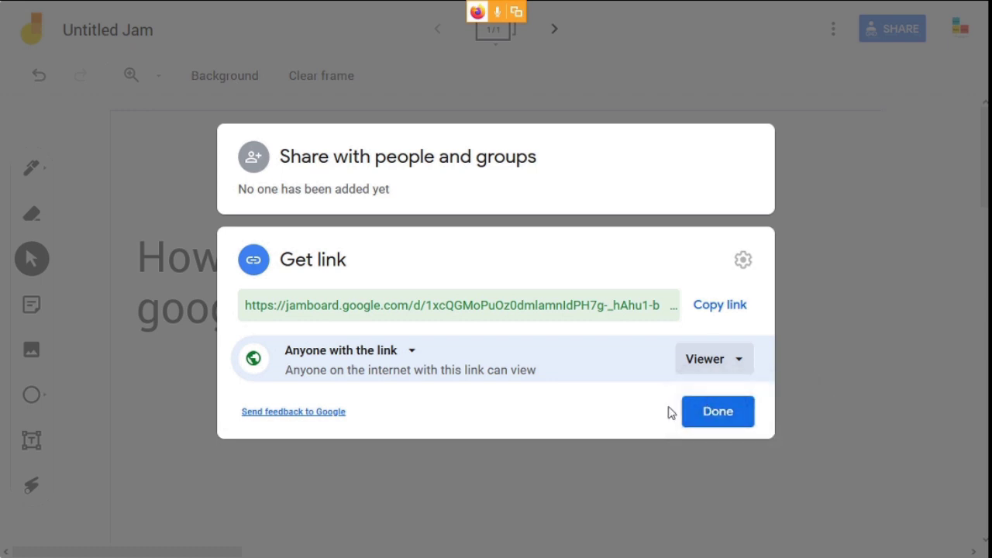
pyautogui.click(720, 307)
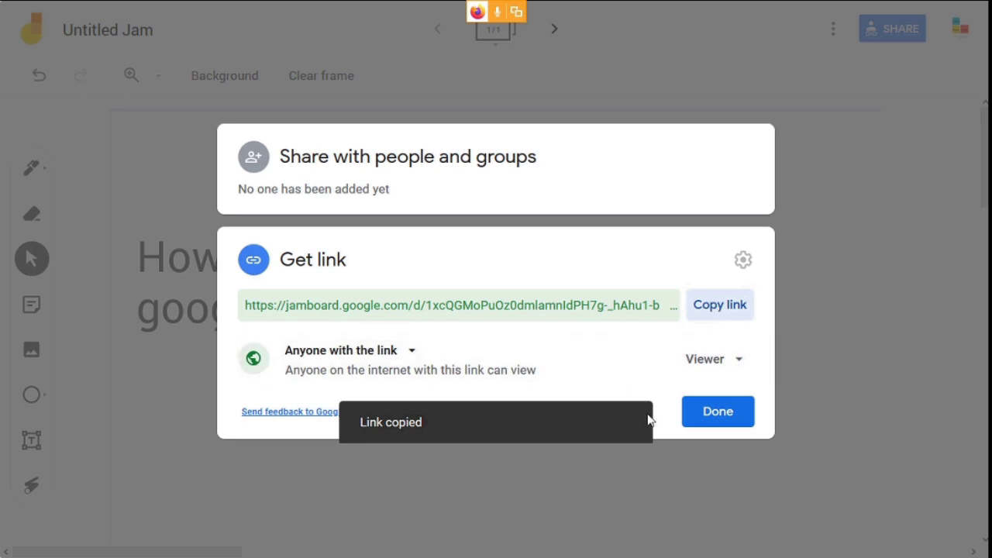
pyautogui.click(713, 416)
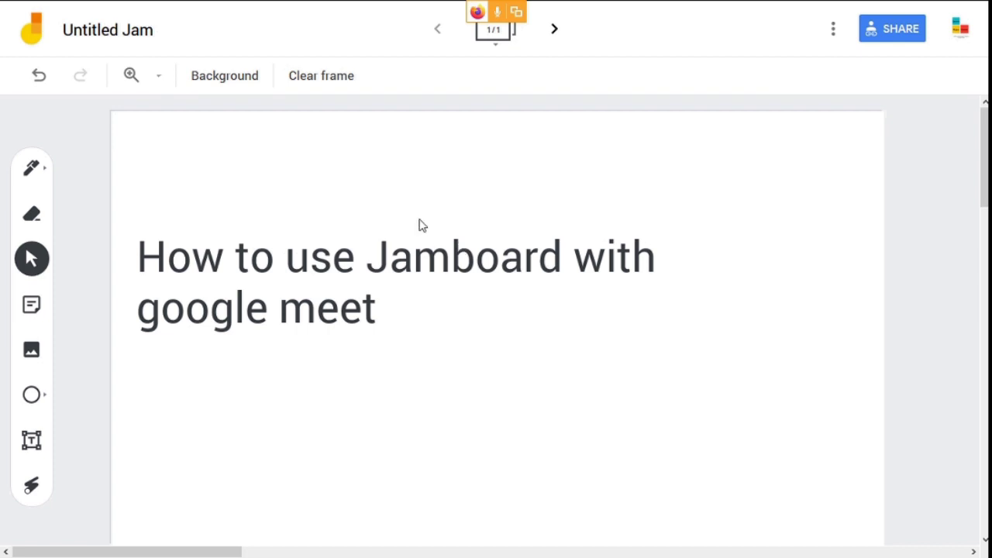
# Back in Meet, paste and send the Jamboard link in the meeting chat, then close the chat
pyautogui.click(381, 10)
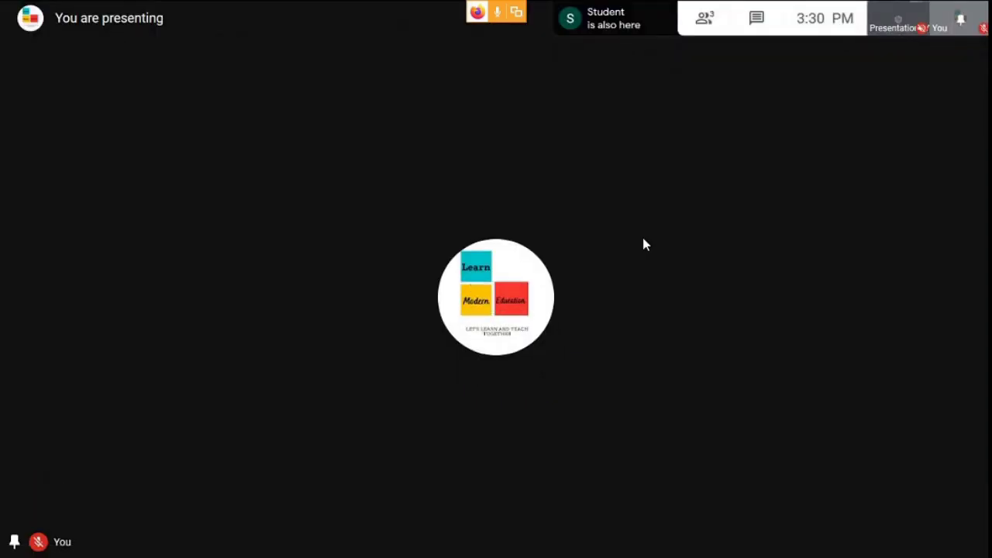
pyautogui.click(759, 31)
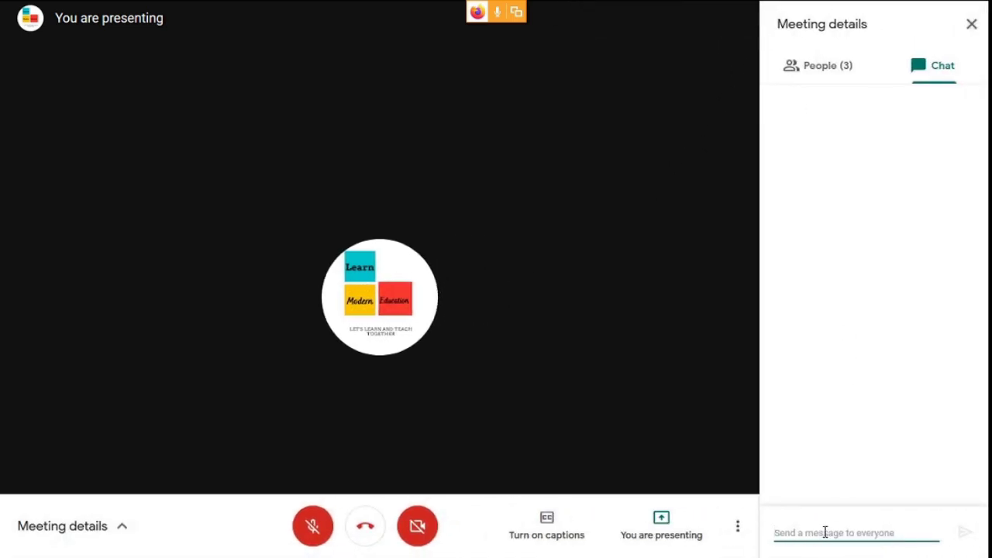
pyautogui.hotkey('ctrl', 'v')
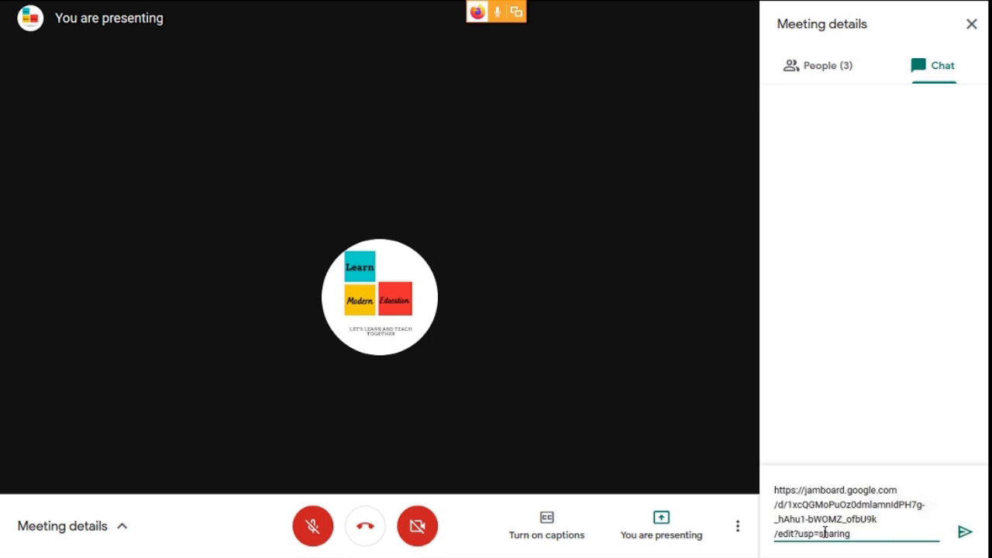
pyautogui.click(966, 532)
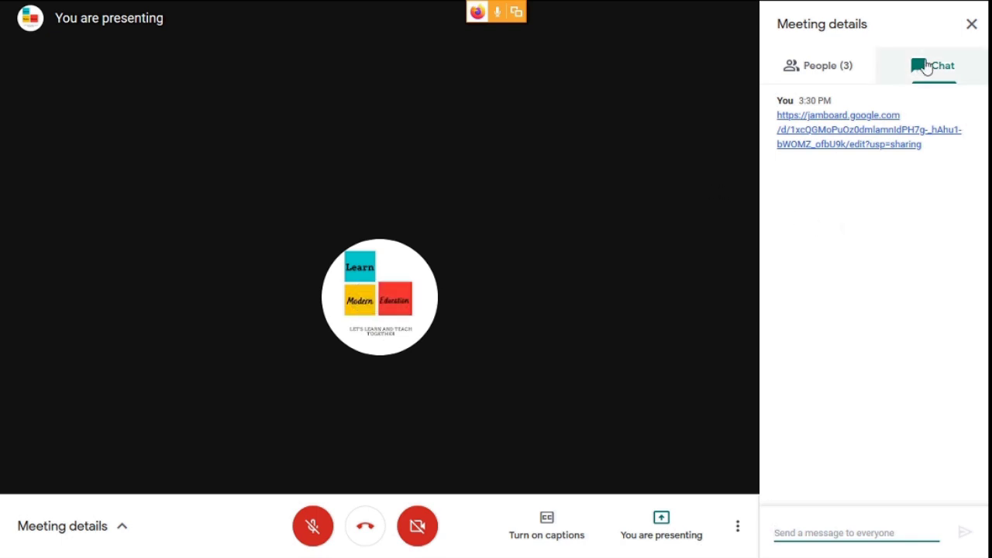
pyautogui.click(970, 25)
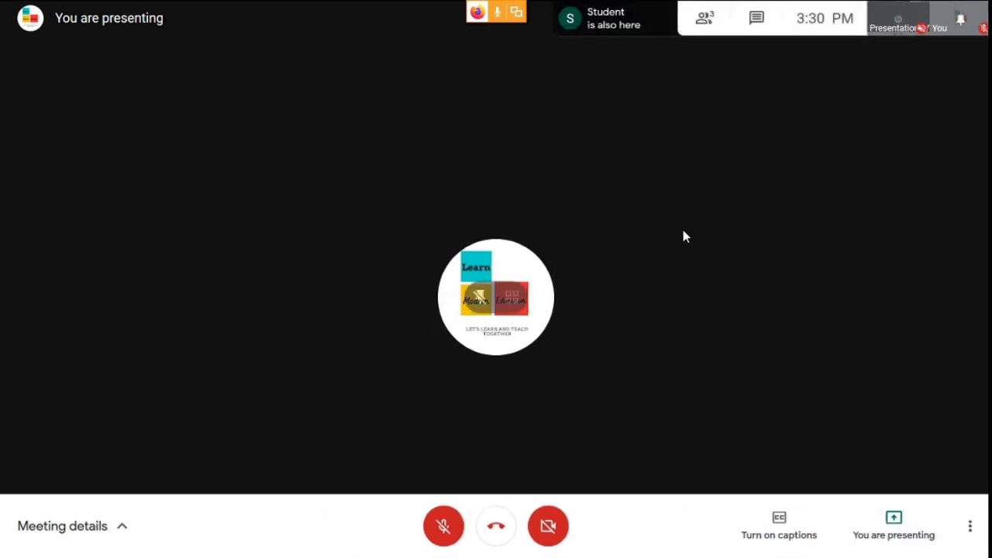